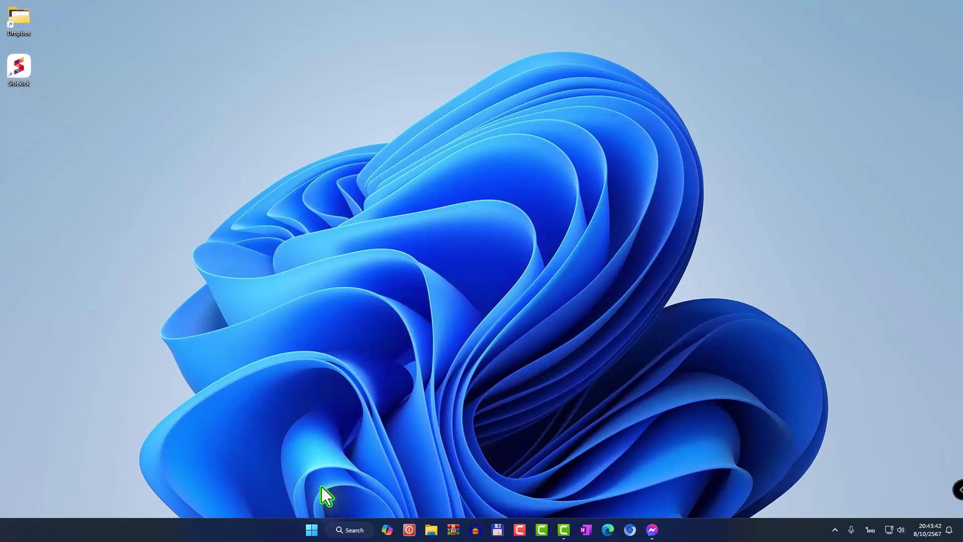
- Search Windows for "task" and open Task Scheduler
{"action": "left_click", "coordinate": [312, 535]}
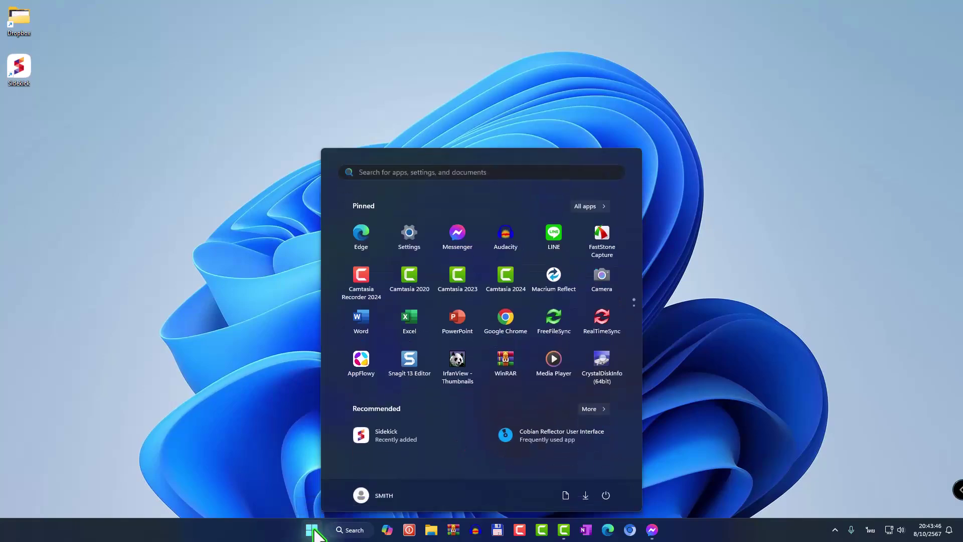
{"action": "type", "text": "tas"}
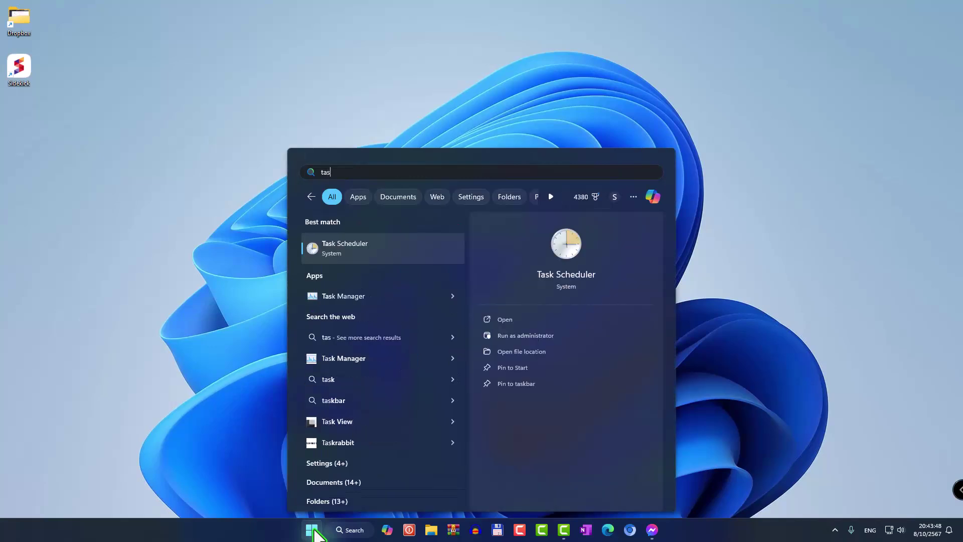
{"action": "type", "text": "k"}
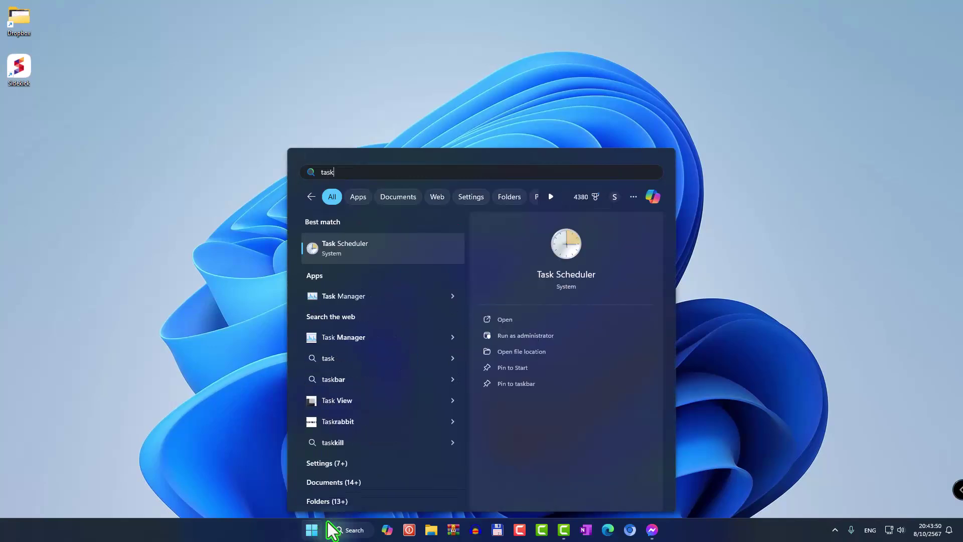
{"action": "left_click", "coordinate": [357, 252]}
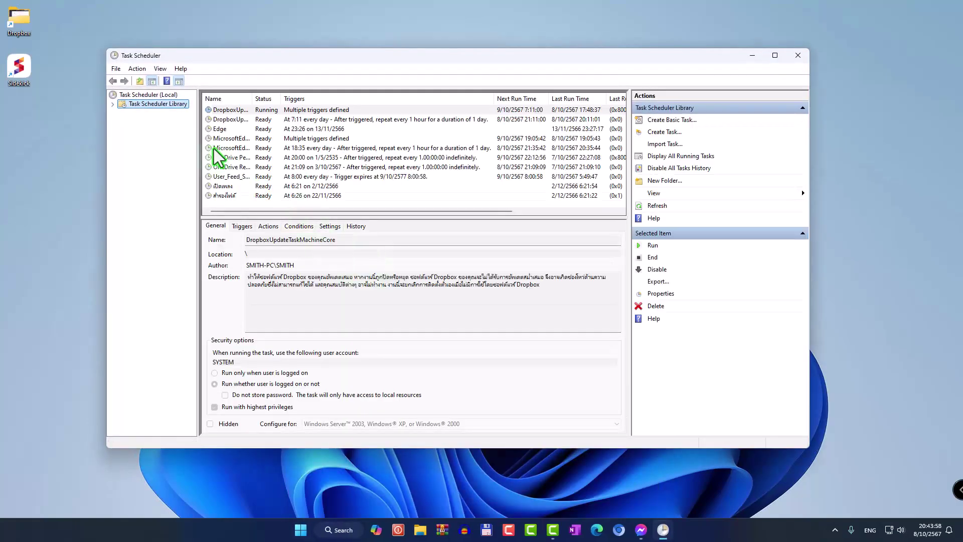
- In the My Tasks folder of the Task Scheduler Library, start a new basic task named "ปลุกคอมพิวเตอร์"
{"action": "double_click", "coordinate": [146, 104]}
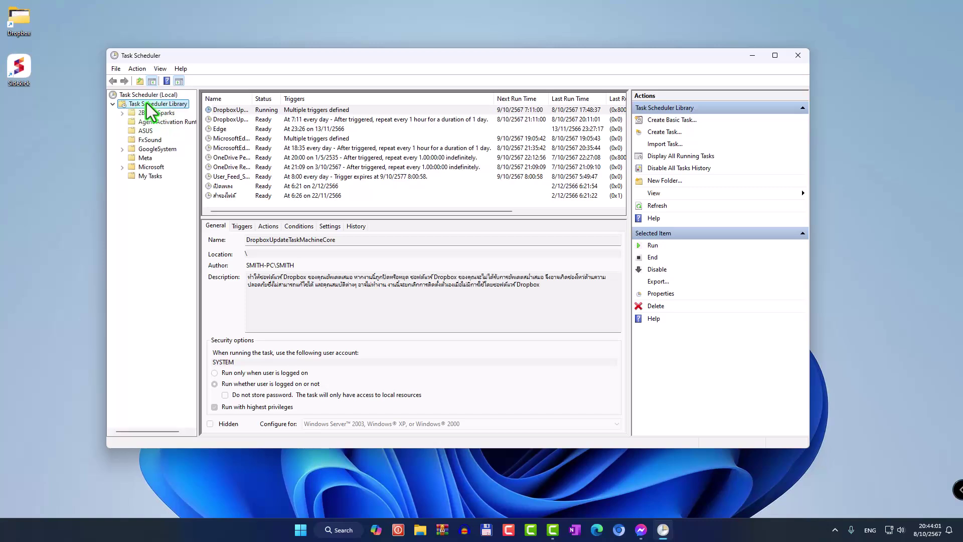
{"action": "left_click", "coordinate": [150, 176]}
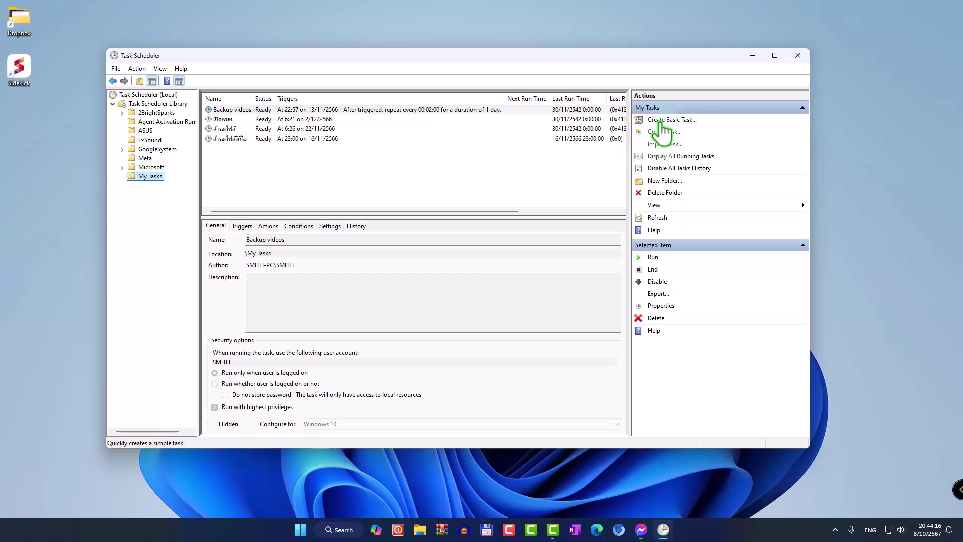
{"action": "left_click", "coordinate": [662, 123]}
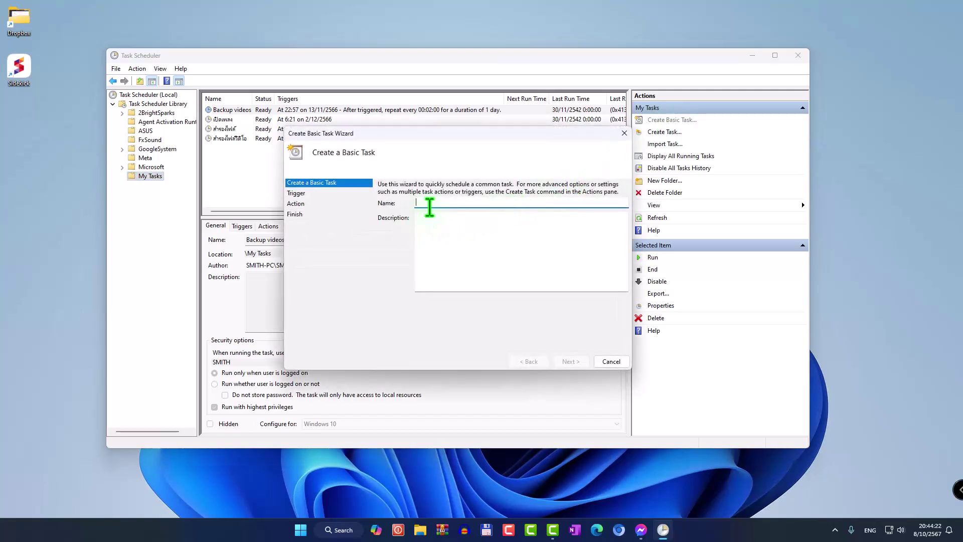
{"action": "key", "text": "grave"}
{"action": "type", "text": "ปลุกคอมพิวเตอร์"}
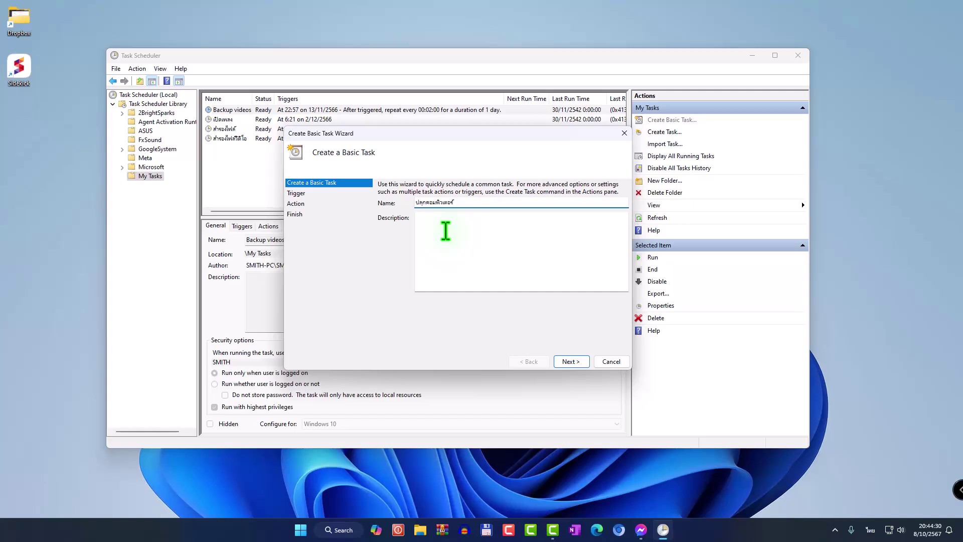
{"action": "left_click", "coordinate": [571, 364]}
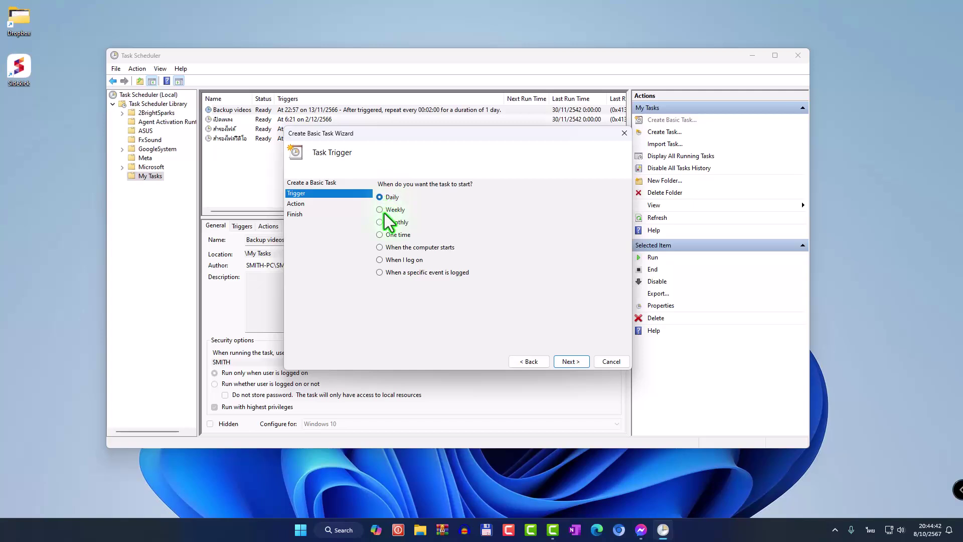
- Set the task trigger to One time, starting at 21:00:00 on the preset date
{"action": "left_click", "coordinate": [380, 235]}
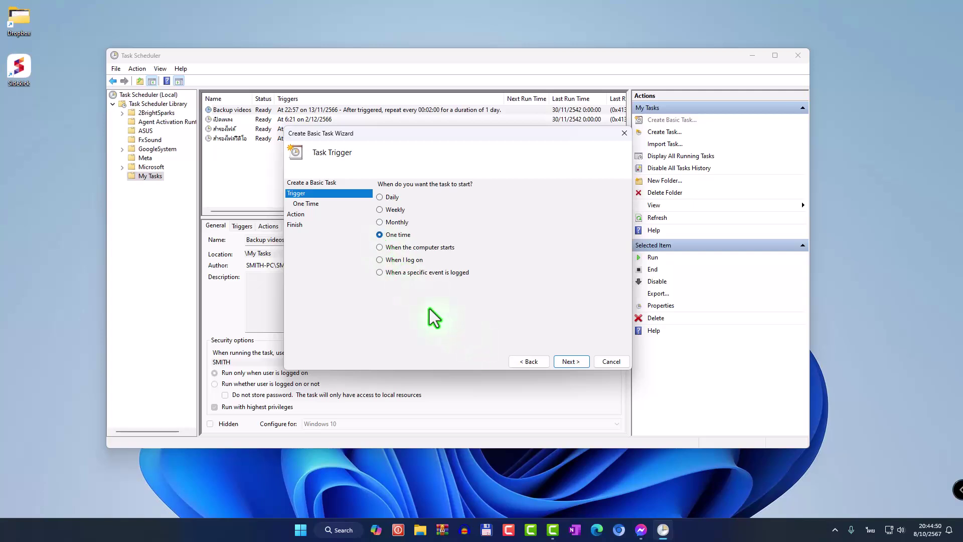
{"action": "left_click", "coordinate": [571, 362]}
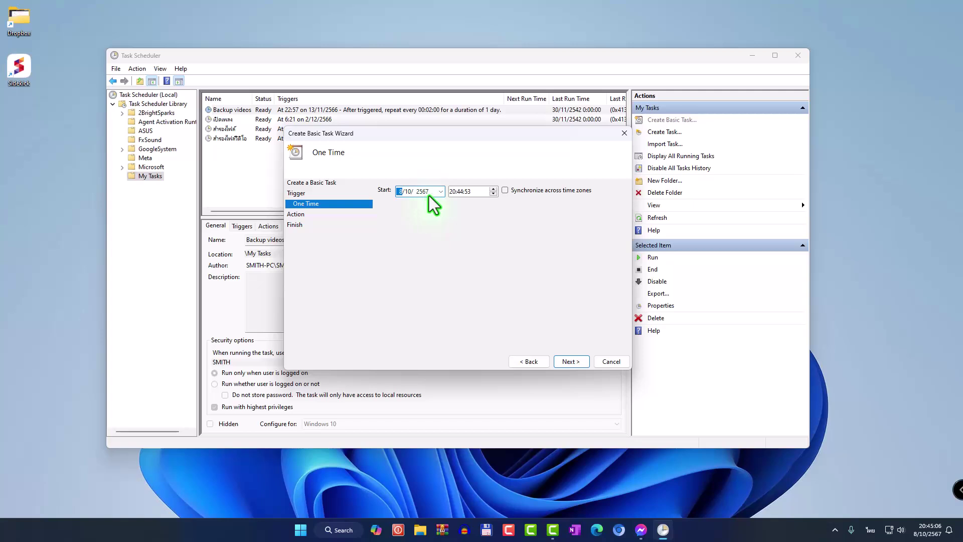
{"action": "left_click", "coordinate": [453, 193]}
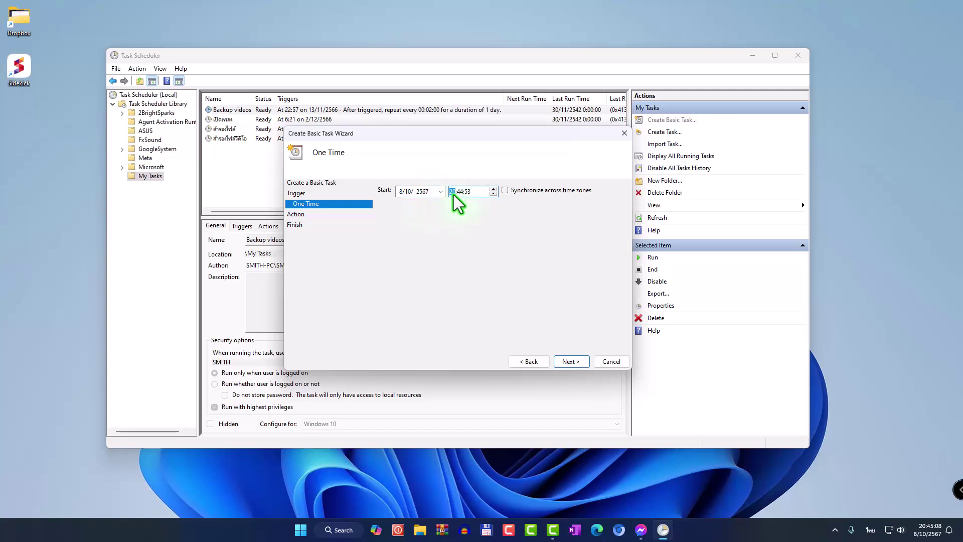
{"action": "type", "text": "21"}
{"action": "left_click", "coordinate": [461, 192]}
{"action": "type", "text": "00"}
{"action": "left_click", "coordinate": [468, 192]}
{"action": "type", "text": "00"}
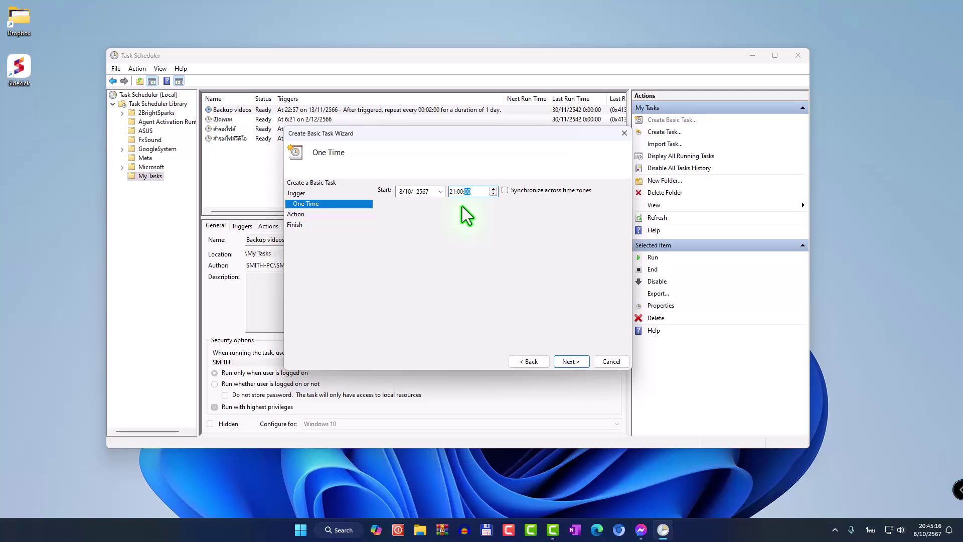
{"action": "left_click", "coordinate": [568, 361]}
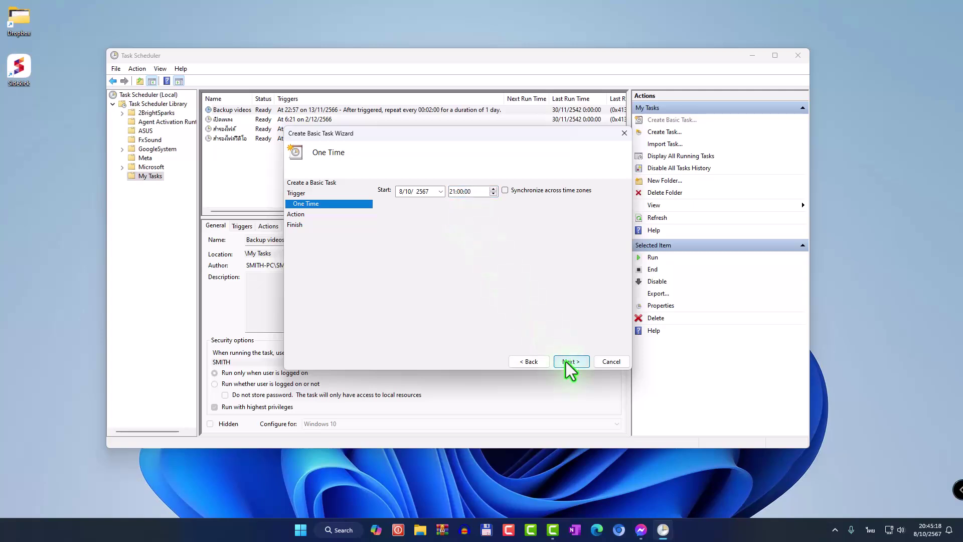
{"action": "left_click", "coordinate": [571, 362]}
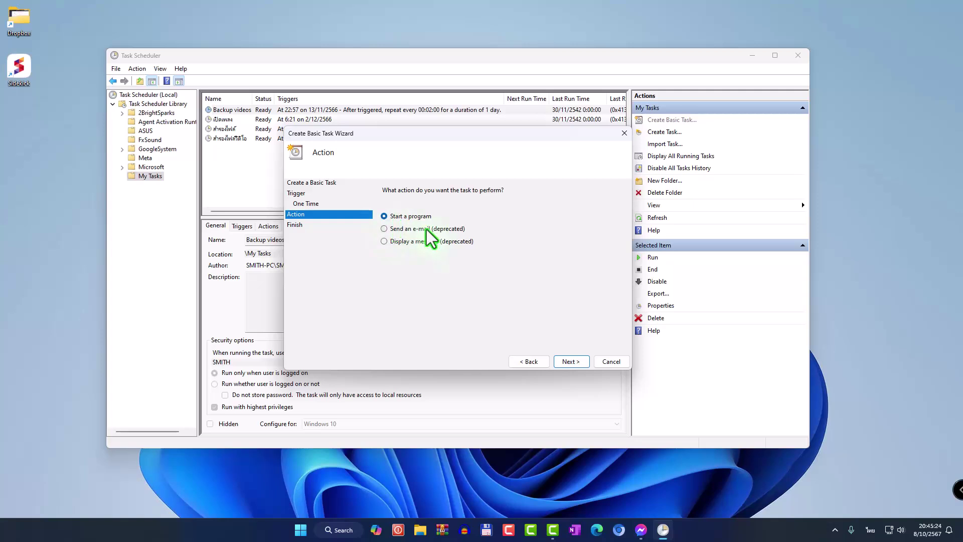
- Make the task's action start the program cmd.exe with the arguments /C "exit"
{"action": "left_click", "coordinate": [567, 361]}
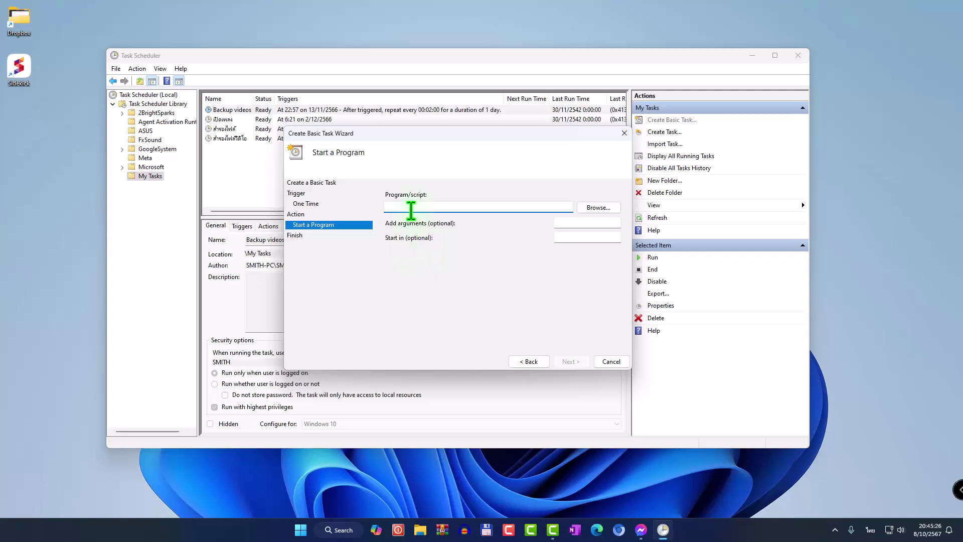
{"action": "key", "text": "alt+shift"}
{"action": "type", "text": "cmd.exe"}
{"action": "left_click", "coordinate": [567, 225]}
{"action": "type", "text": "/C \"exit"}
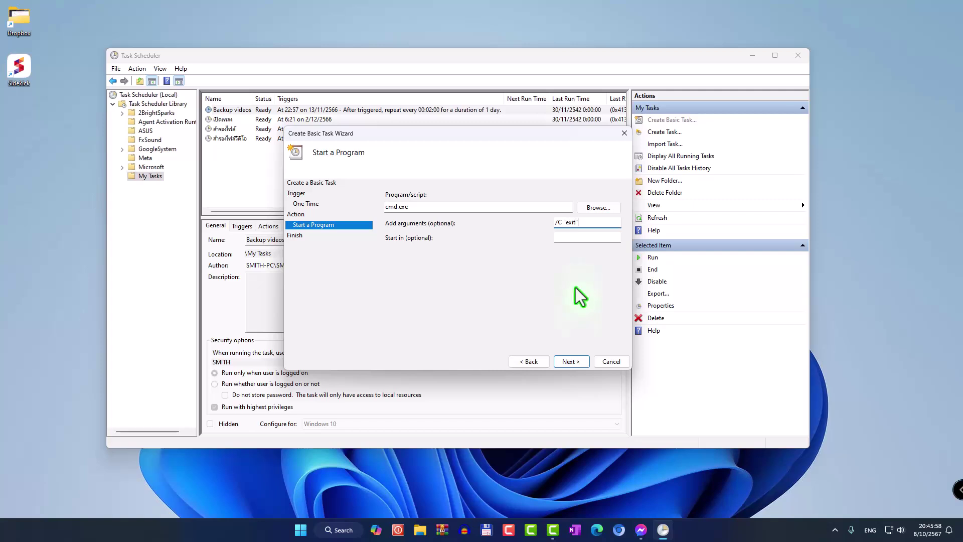
- Finish creating the task with the option to open its Properties dialog enabled
{"action": "left_click", "coordinate": [569, 361]}
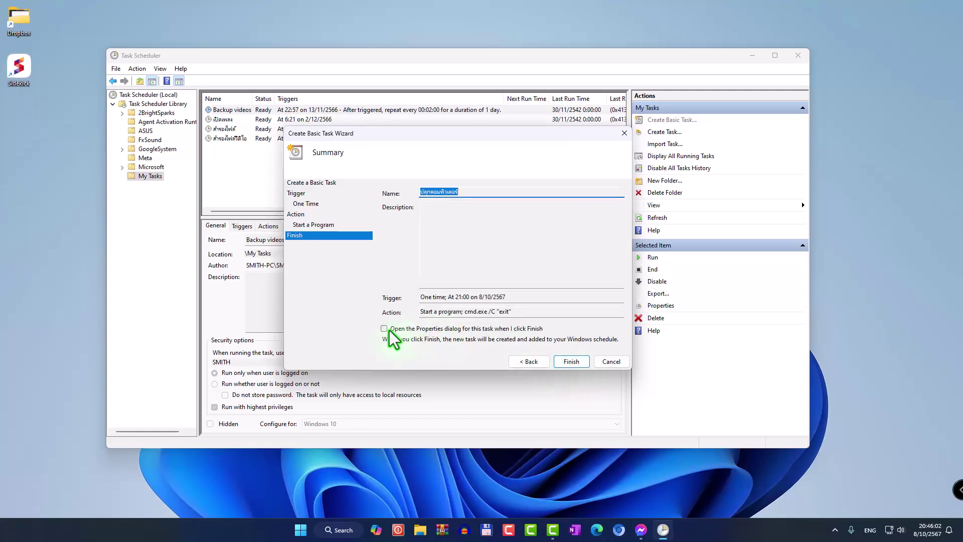
{"action": "left_click", "coordinate": [393, 330]}
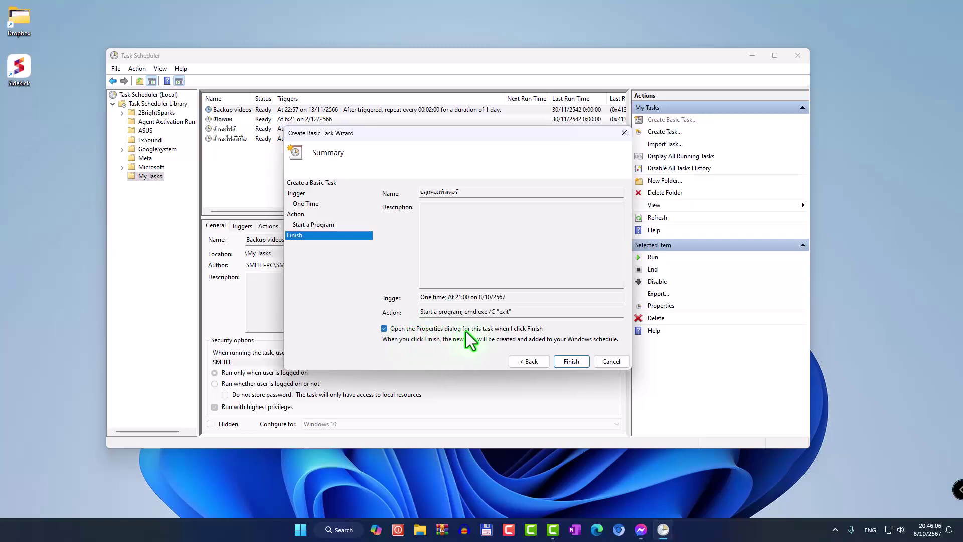
{"action": "left_click", "coordinate": [572, 361]}
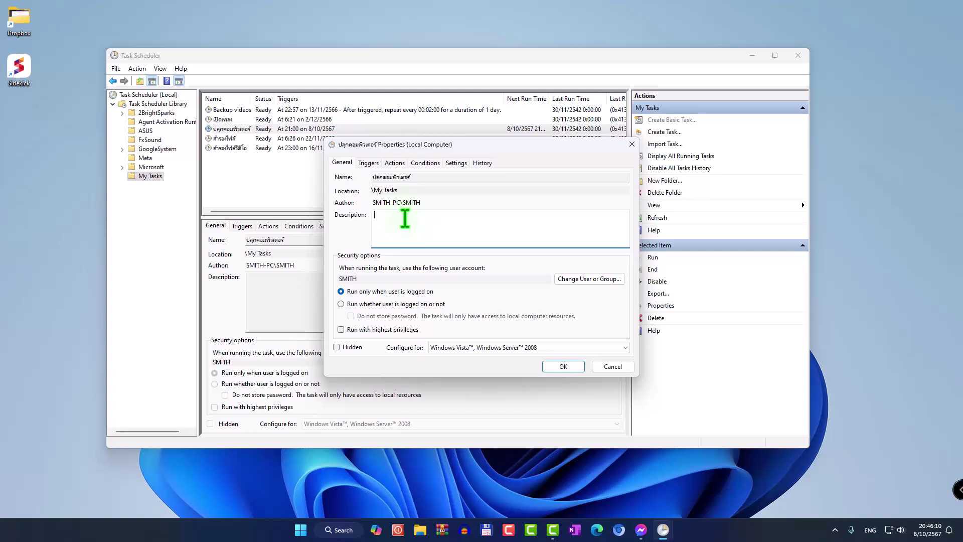
- In the task's power conditions, turn off "Start the task only if the computer is on AC power" and save the properties
{"action": "left_click", "coordinate": [425, 164]}
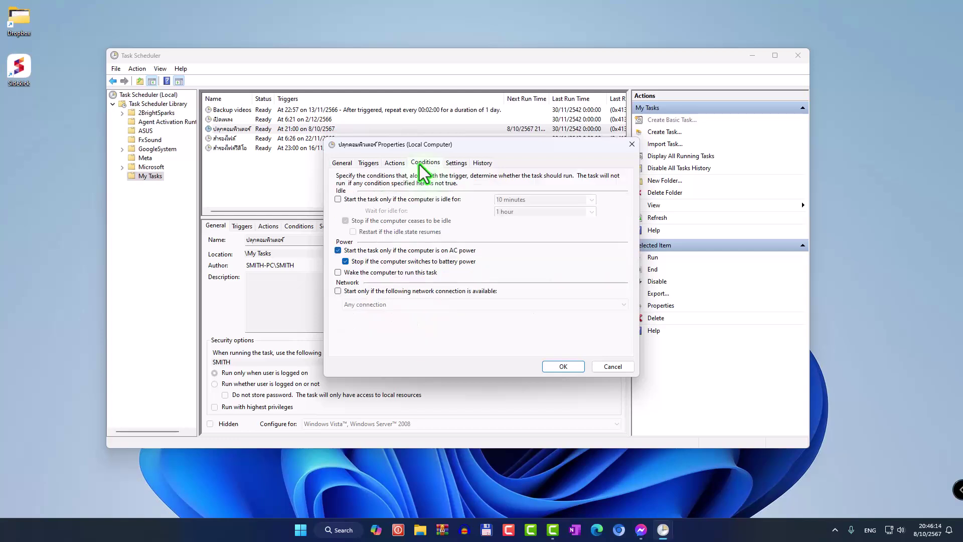
{"action": "left_click", "coordinate": [337, 250]}
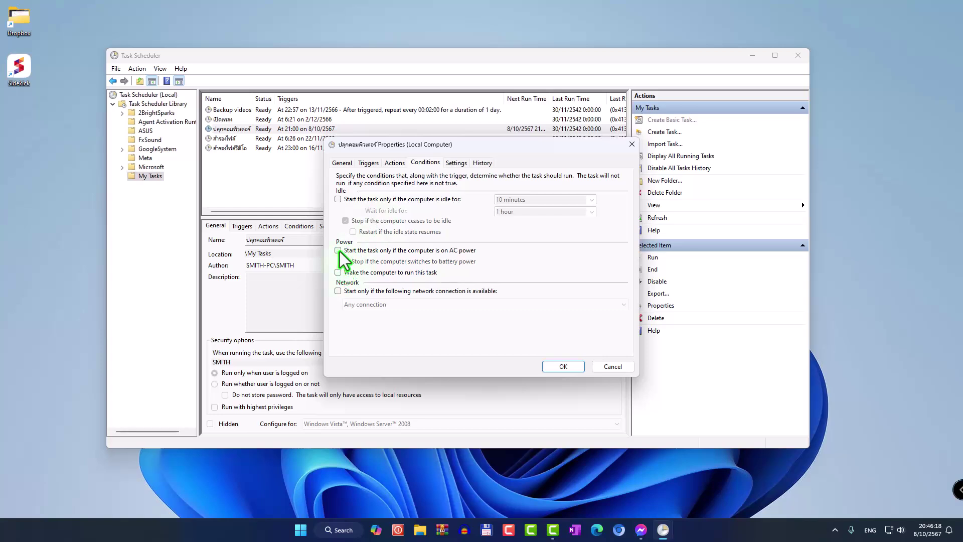
{"action": "left_click", "coordinate": [339, 250]}
{"action": "left_click", "coordinate": [551, 368]}
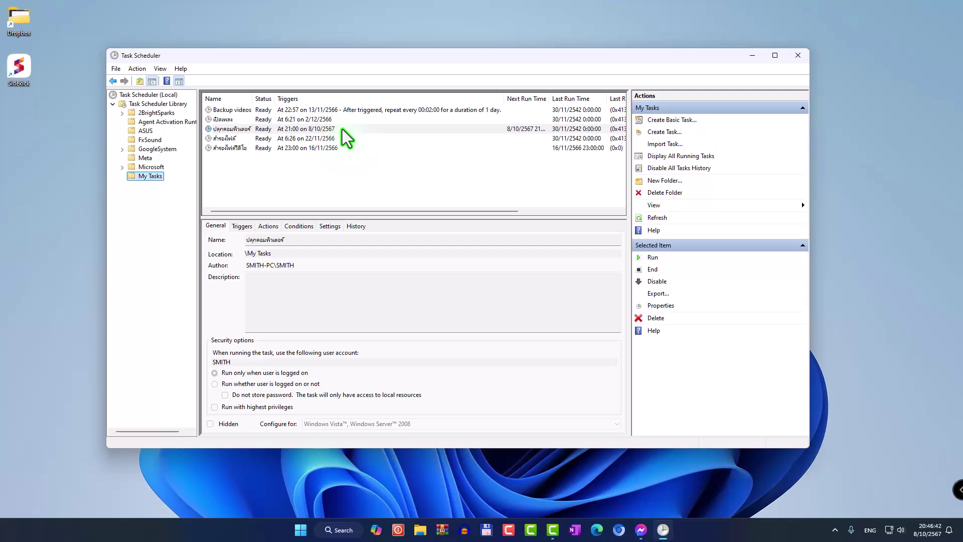
- Search Windows for "power option" and open the advanced power settings of the current power plan
{"action": "left_click", "coordinate": [337, 531]}
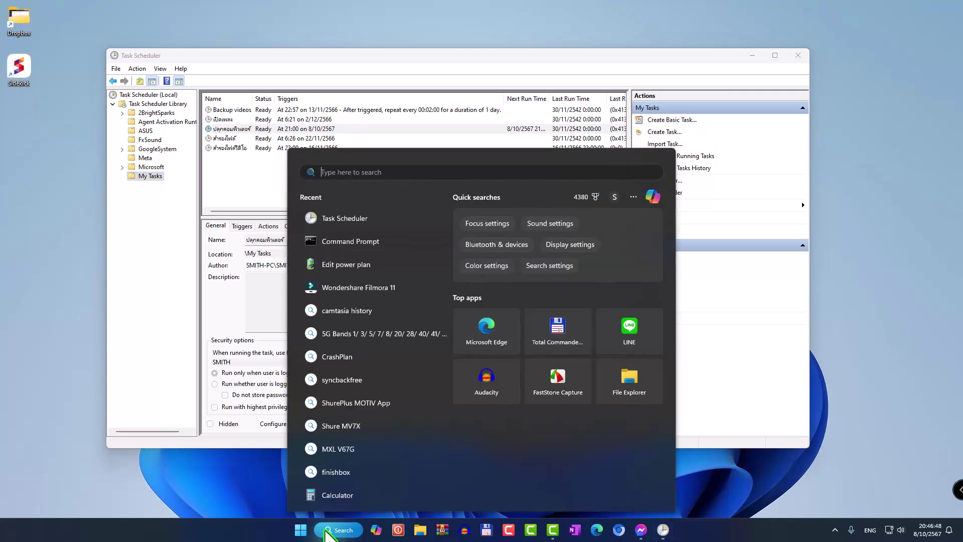
{"action": "type", "text": "power"}
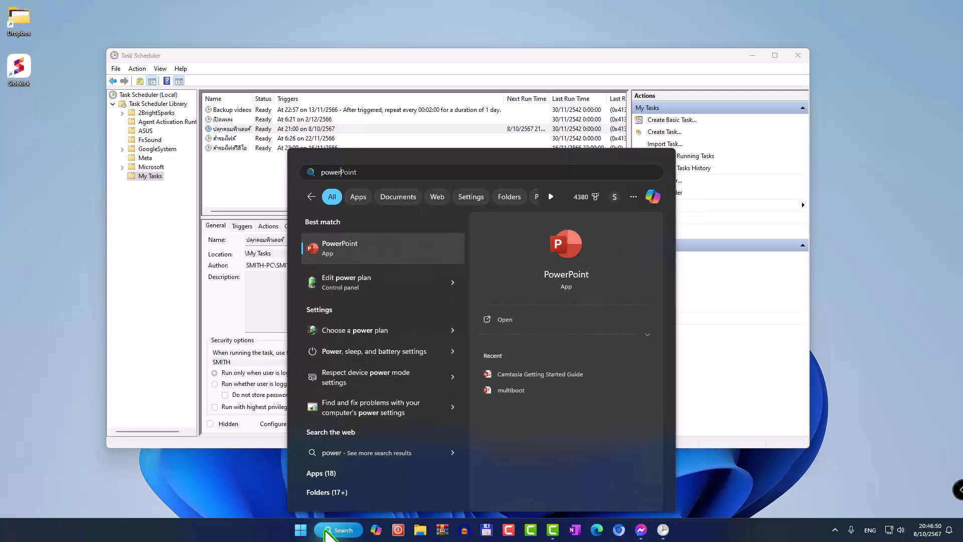
{"action": "type", "text": " option"}
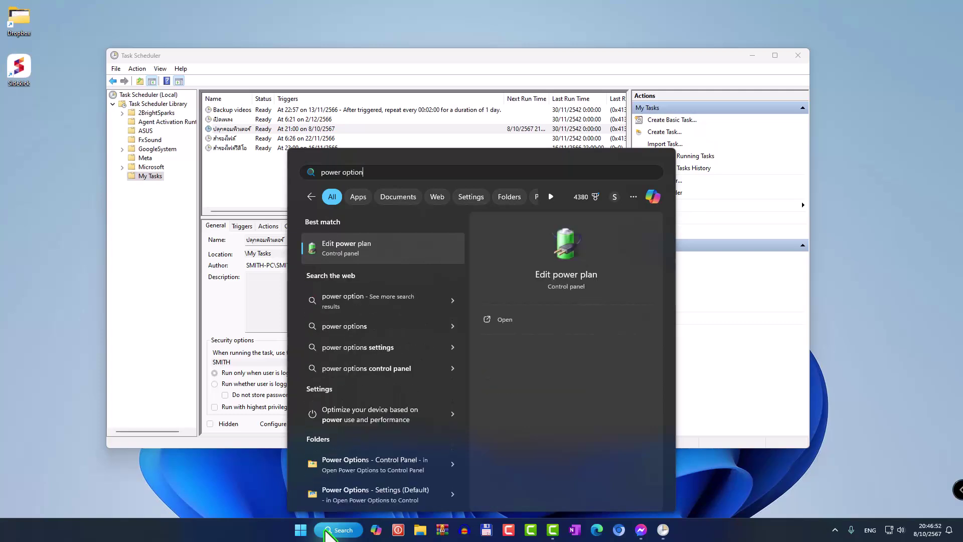
{"action": "left_click", "coordinate": [339, 246]}
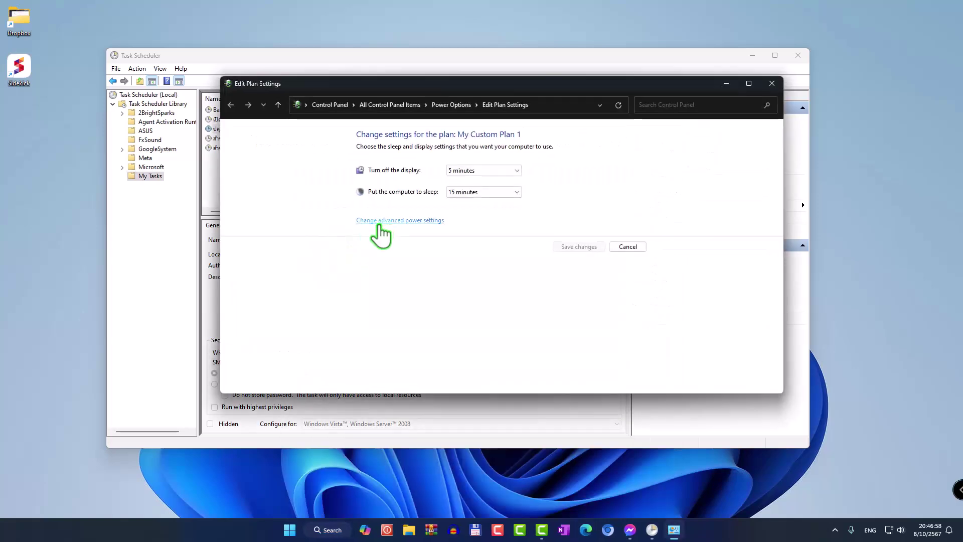
{"action": "left_click", "coordinate": [391, 222]}
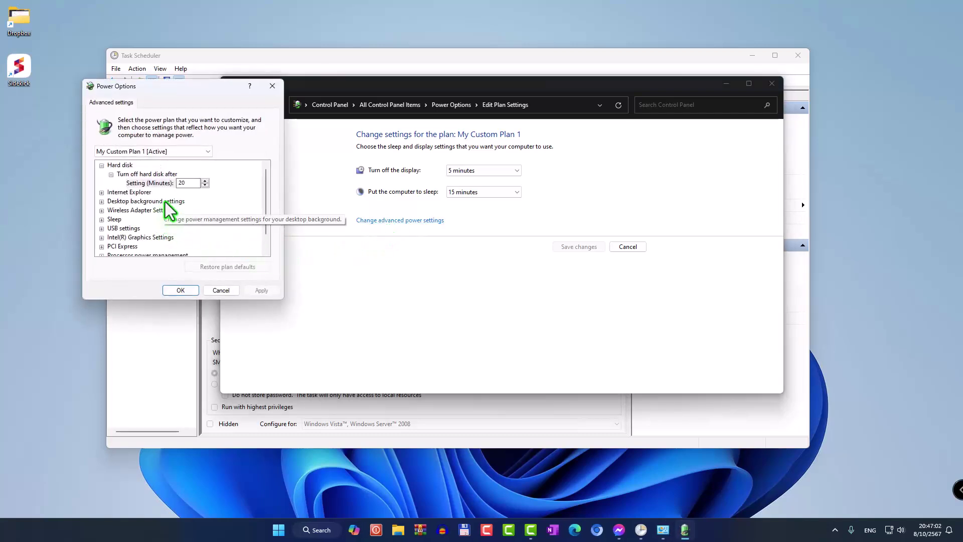
- Check the plan's Allow wake timers setting under Sleep, and close the power settings and Task Scheduler windows
{"action": "left_click", "coordinate": [101, 220]}
{"action": "scroll", "coordinate": [133, 224], "scroll_direction": "down", "scroll_amount": 1}
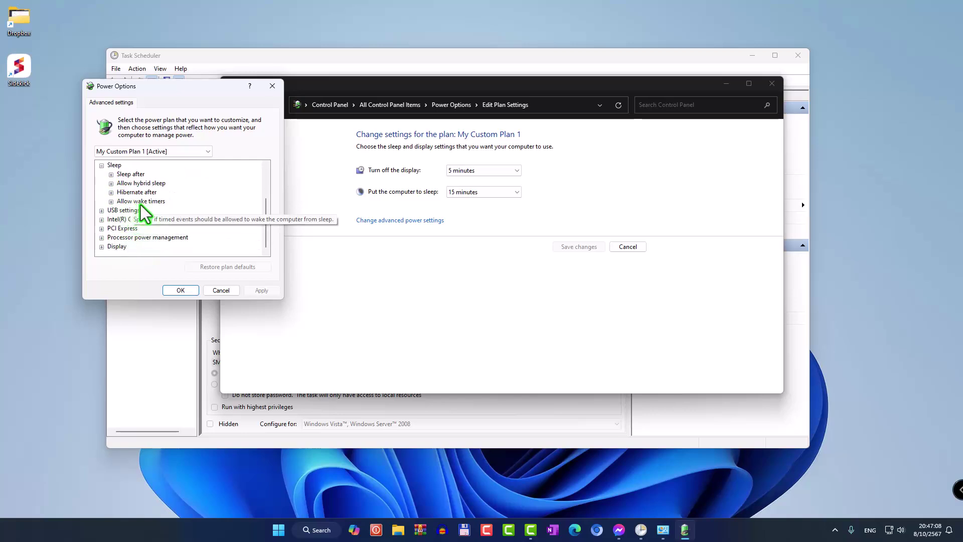
{"action": "left_click", "coordinate": [112, 202]}
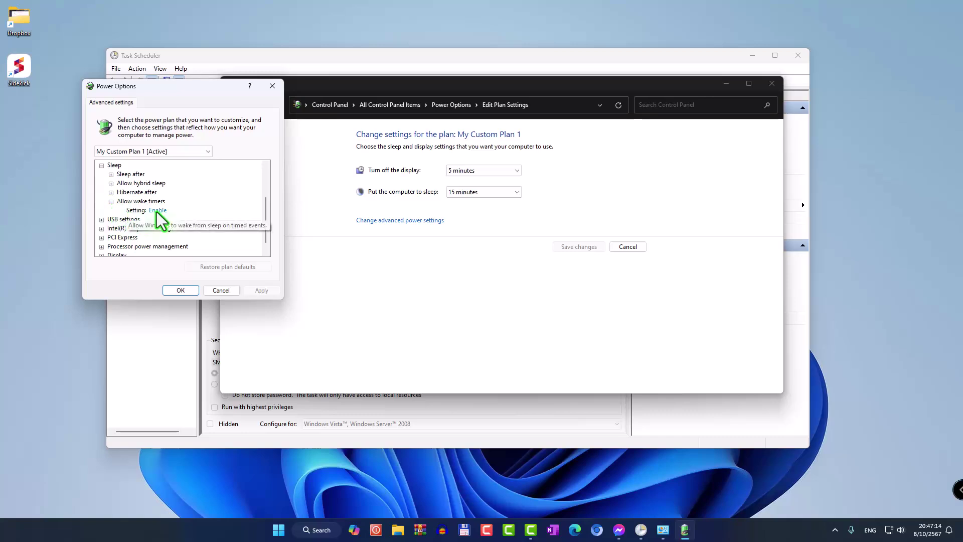
{"action": "left_click", "coordinate": [180, 290]}
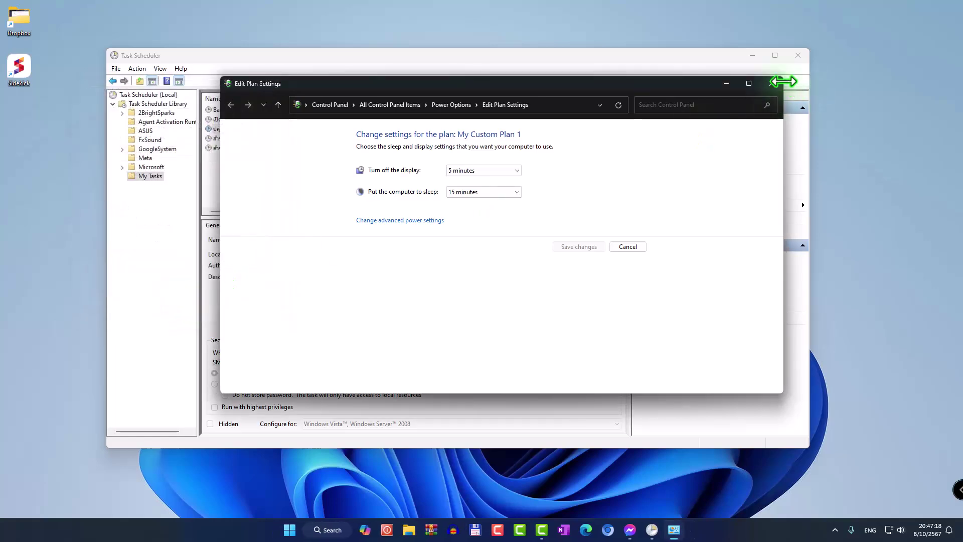
{"action": "left_click", "coordinate": [779, 85]}
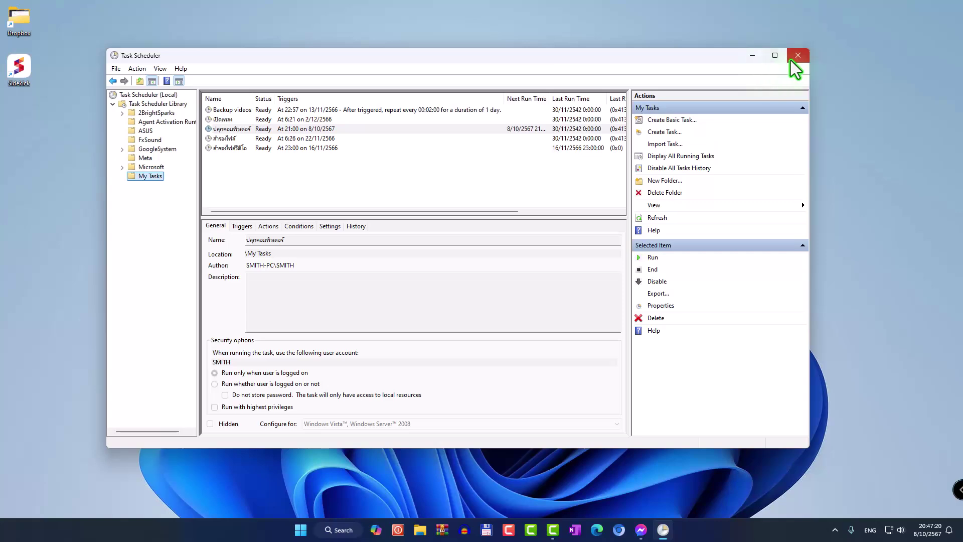
{"action": "left_click", "coordinate": [797, 56]}
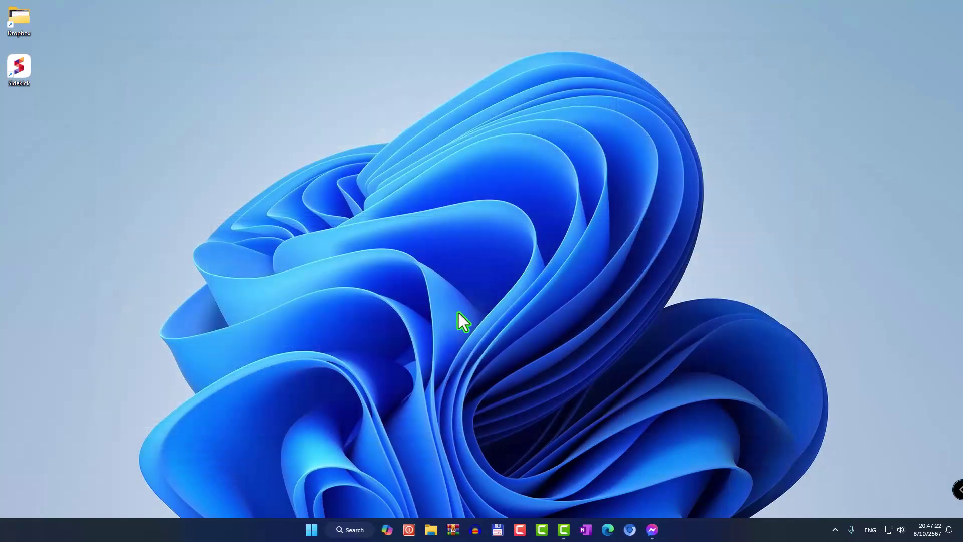